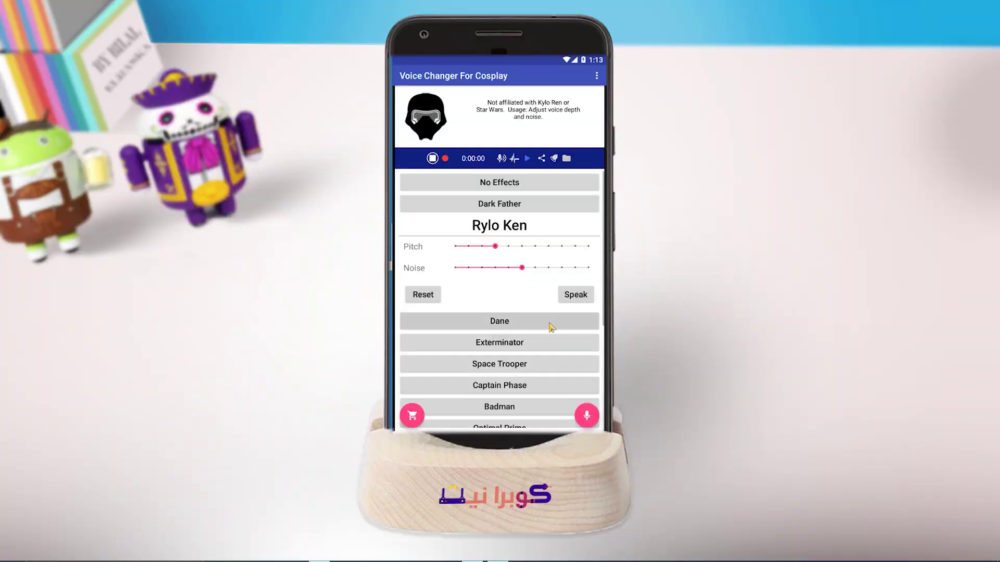
Browse the character voices listed below Rylo Ken in the phone's voice changer app
drag(547, 328, 567, 310)
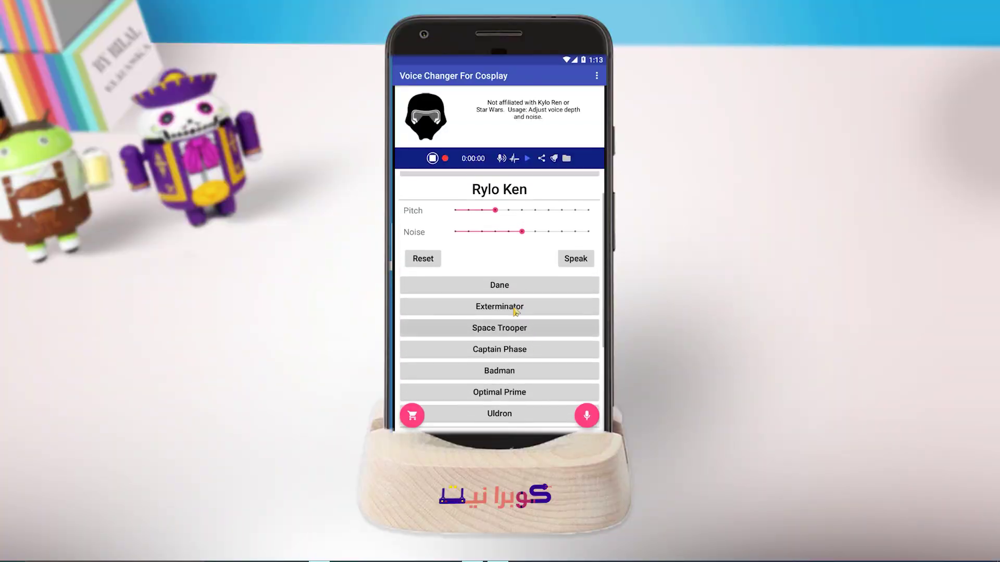
mouse_move(520, 283)
mouse_down()
mouse_move(520, 187)
mouse_move(521, 265)
mouse_up()
click(522, 268)
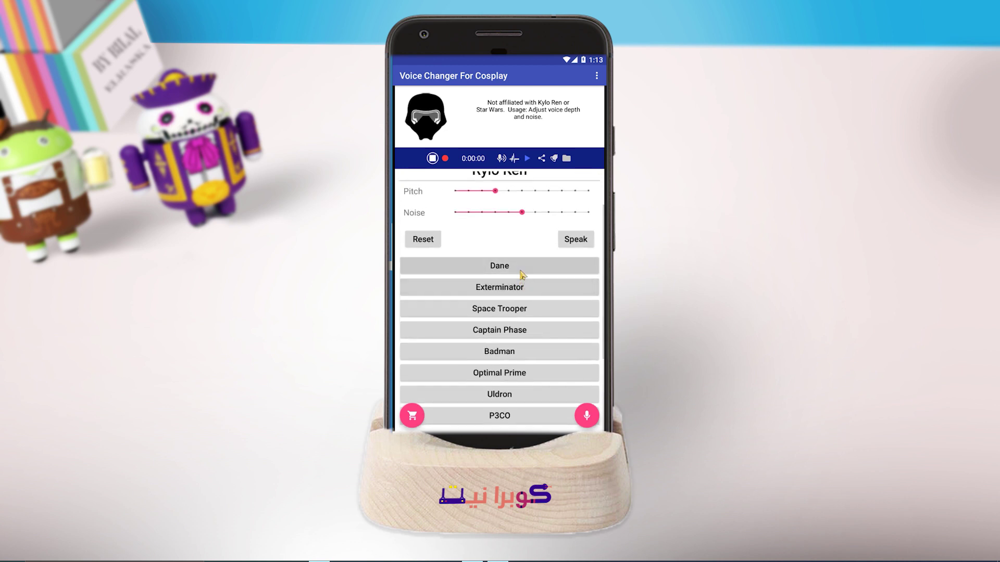
click(519, 310)
click(520, 346)
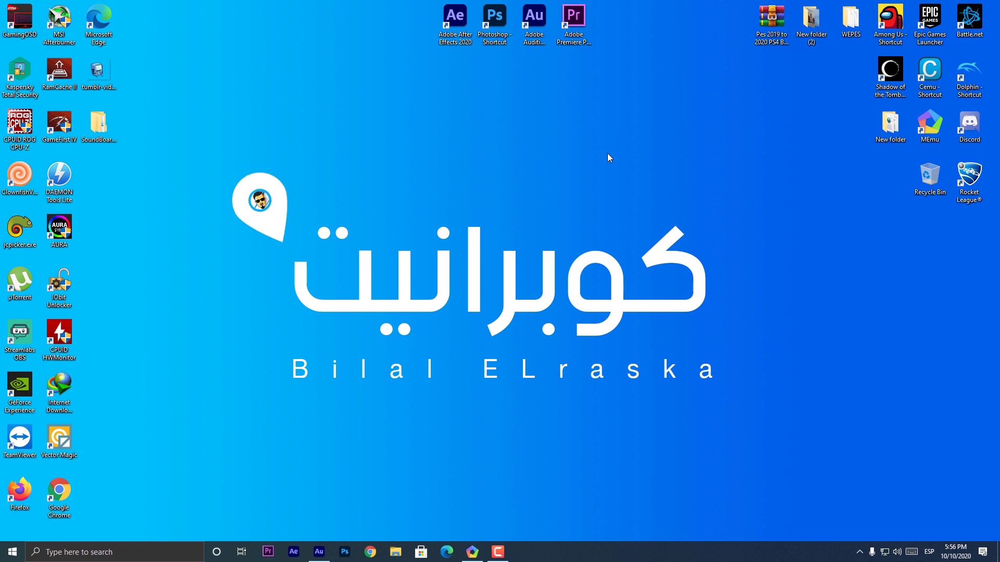
Switch to Chrome, search Google for Clownfish, and open the download section of the Clownfish Voice Changer site
click(370, 552)
text(cl)
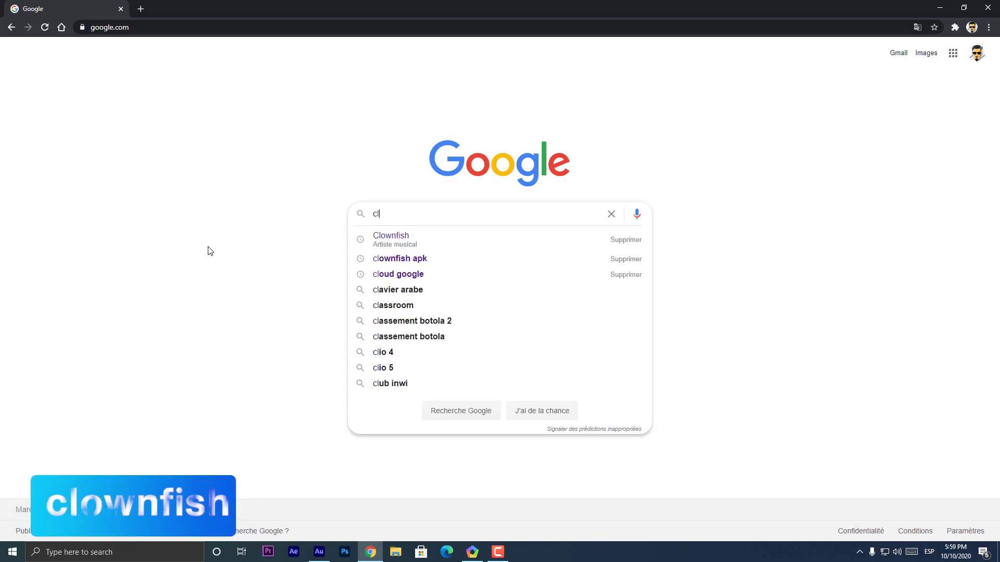
key(Down)
key(Return)
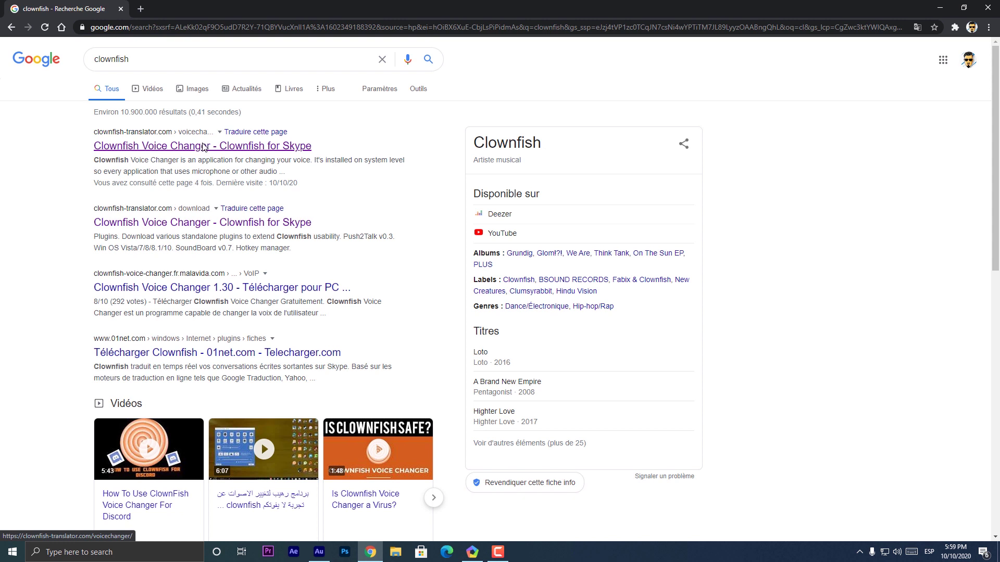
click(203, 146)
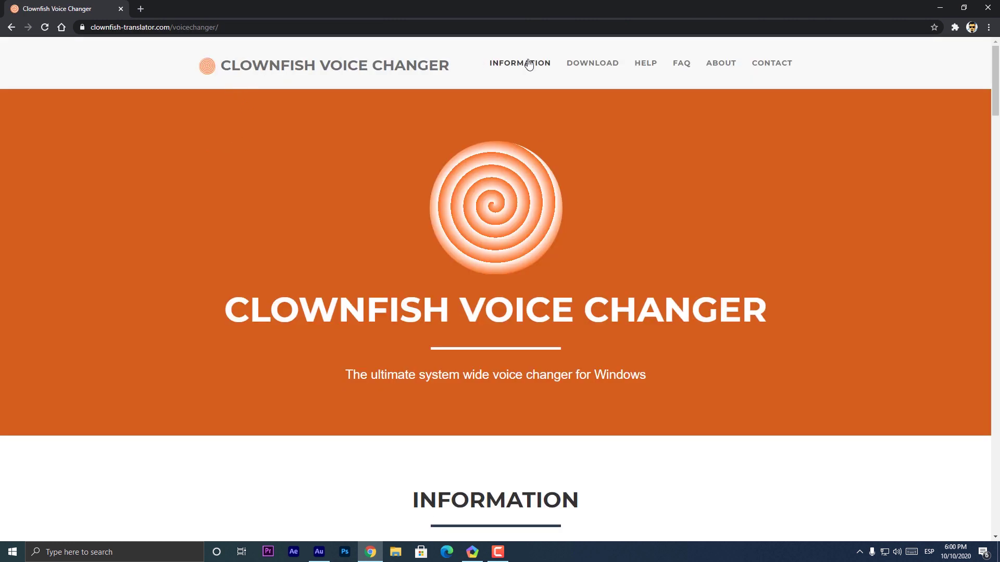
click(592, 65)
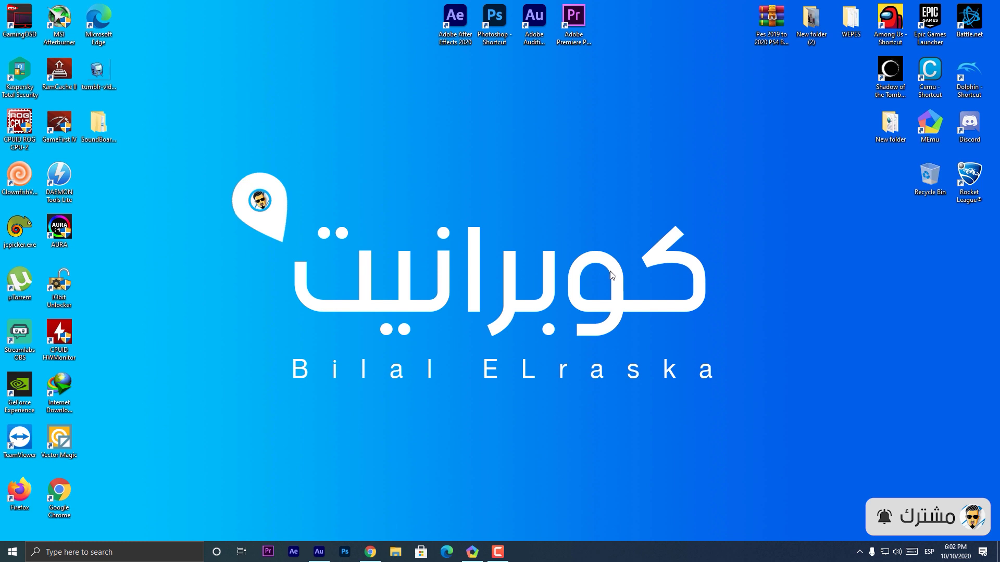
Launch ClownfishVoiceChanger from Windows search and open its System Integration setup
click(4, 553)
text(clo)
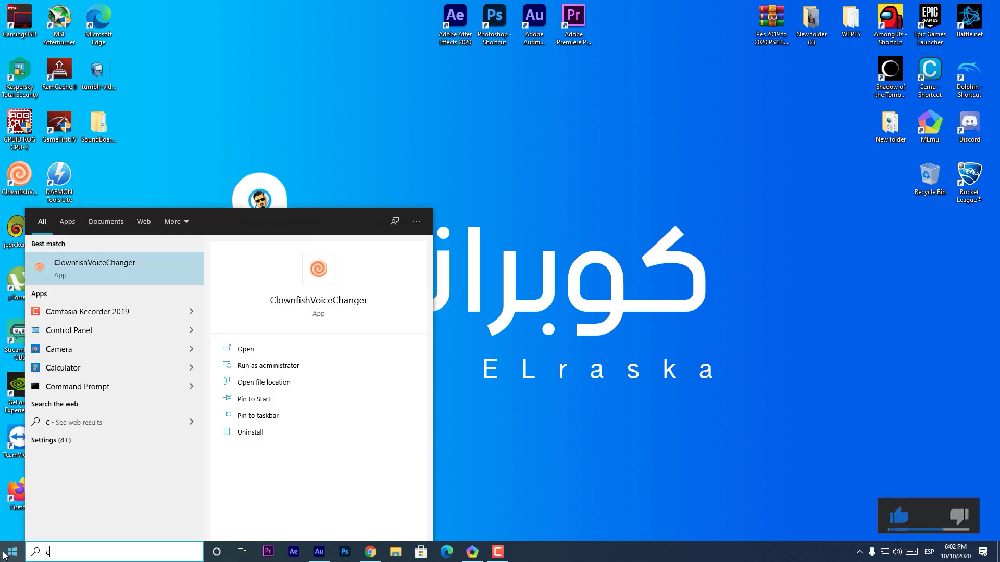
click(91, 269)
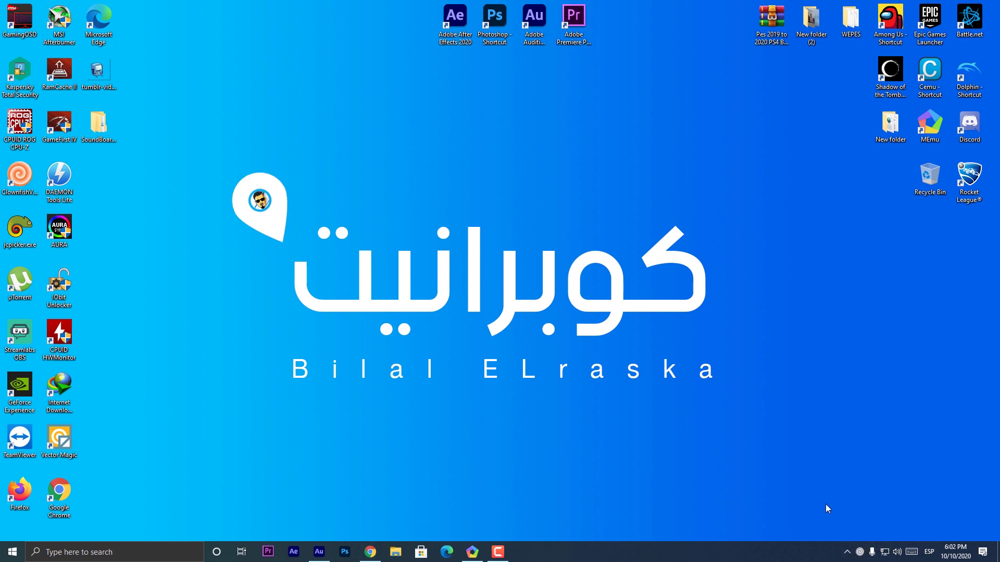
right_click(860, 552)
mouse_move(869, 478)
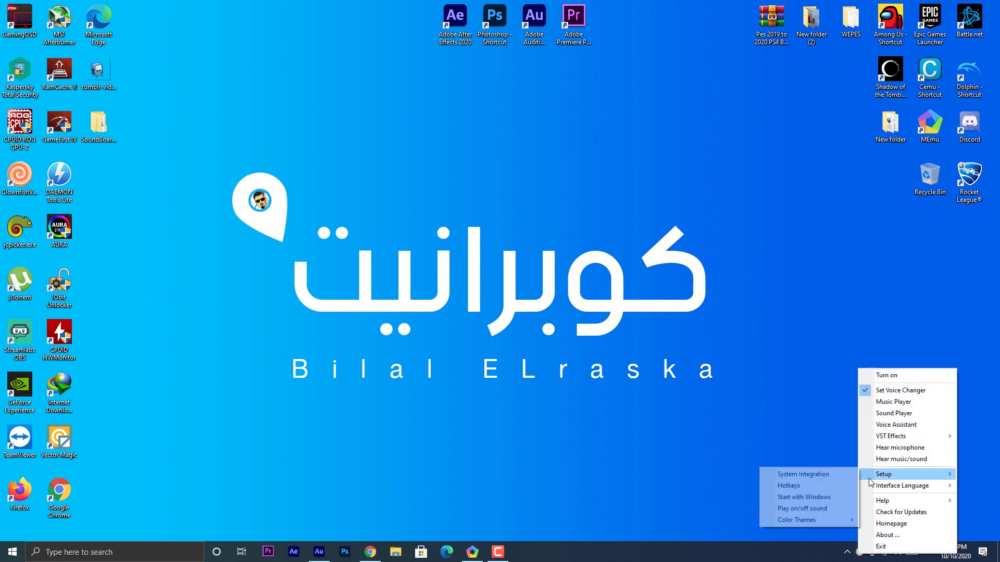
click(833, 475)
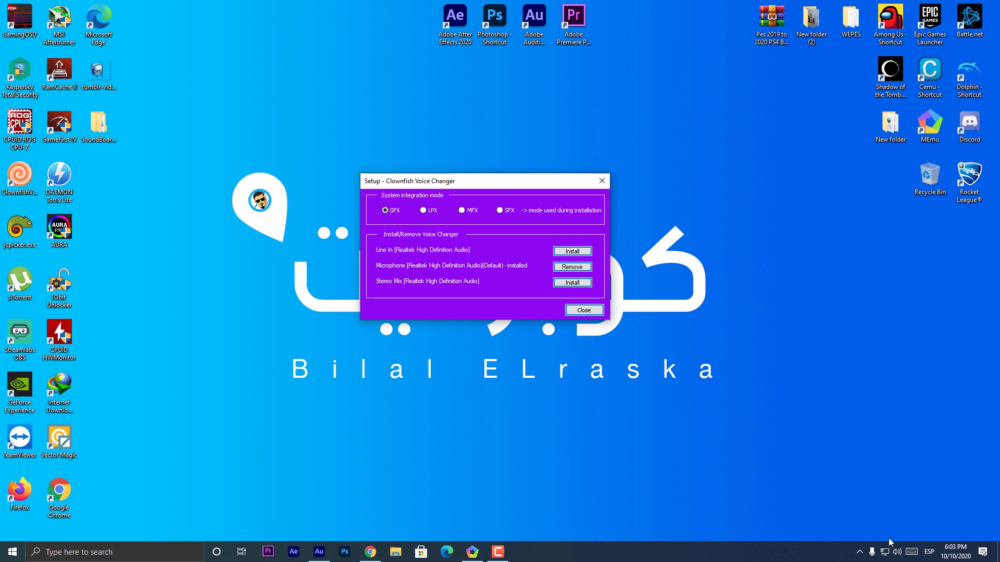
Check the default recording device in the Windows Sound settings against the Clownfish setup, and close both windows
right_click(896, 551)
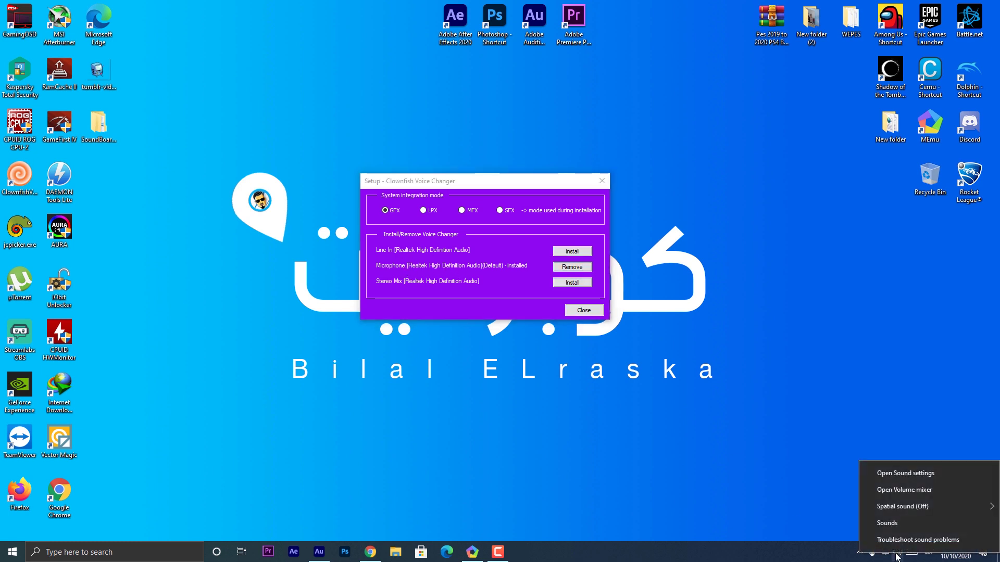
click(886, 527)
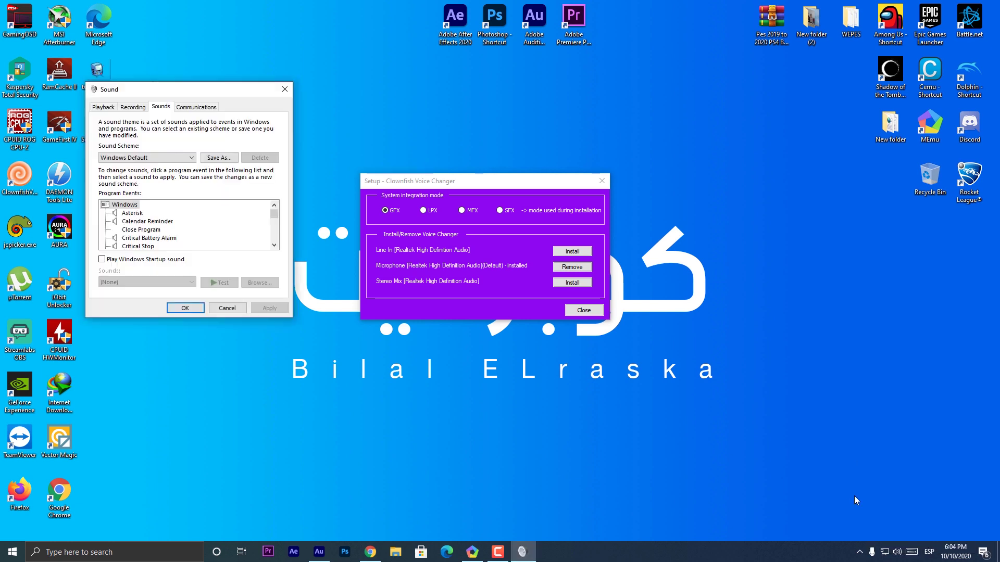
click(134, 109)
drag(151, 93, 196, 93)
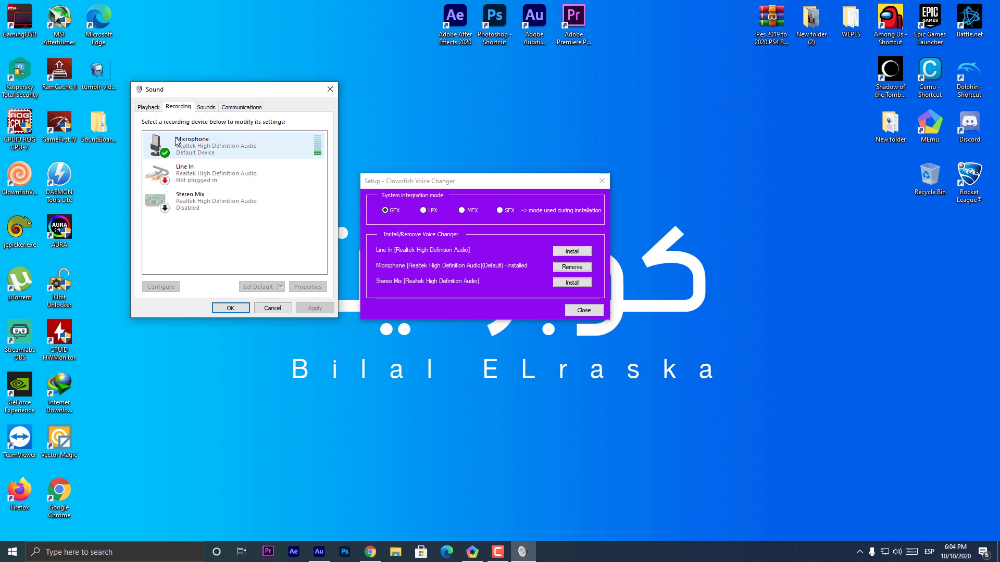
click(436, 180)
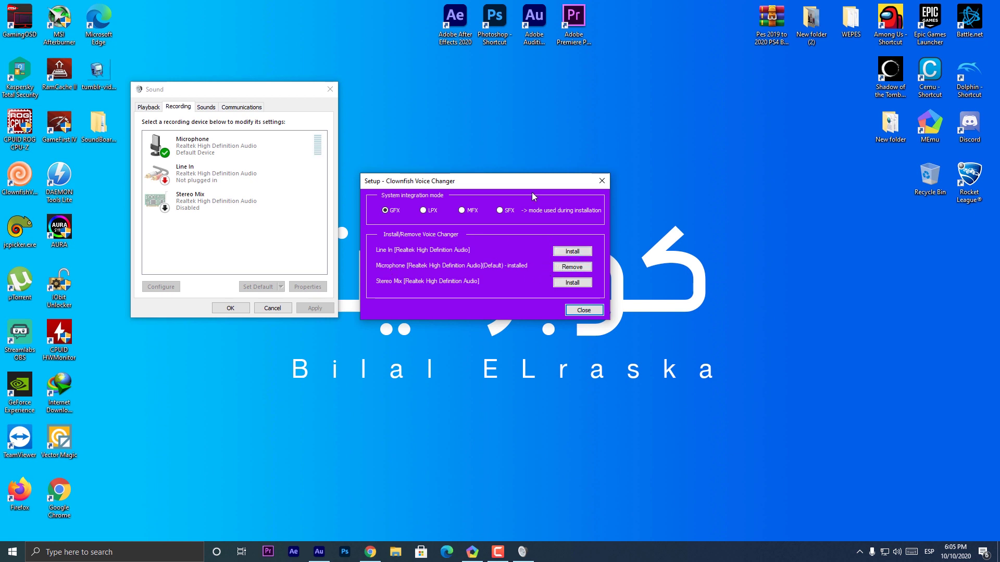
click(330, 90)
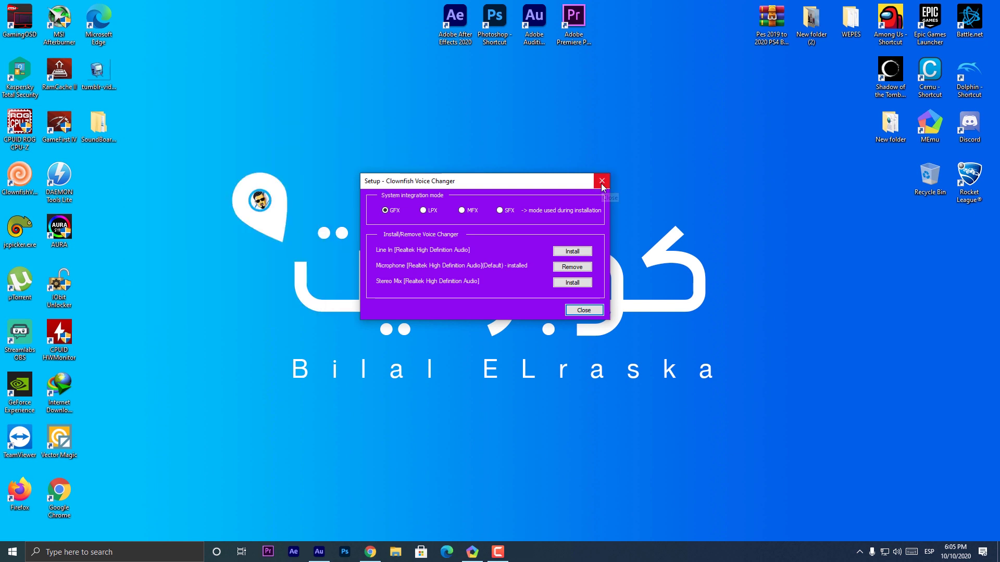
click(602, 181)
Open Clownfish's Set Voice Changer window and try the Baby pitch and Robot voices
click(859, 553)
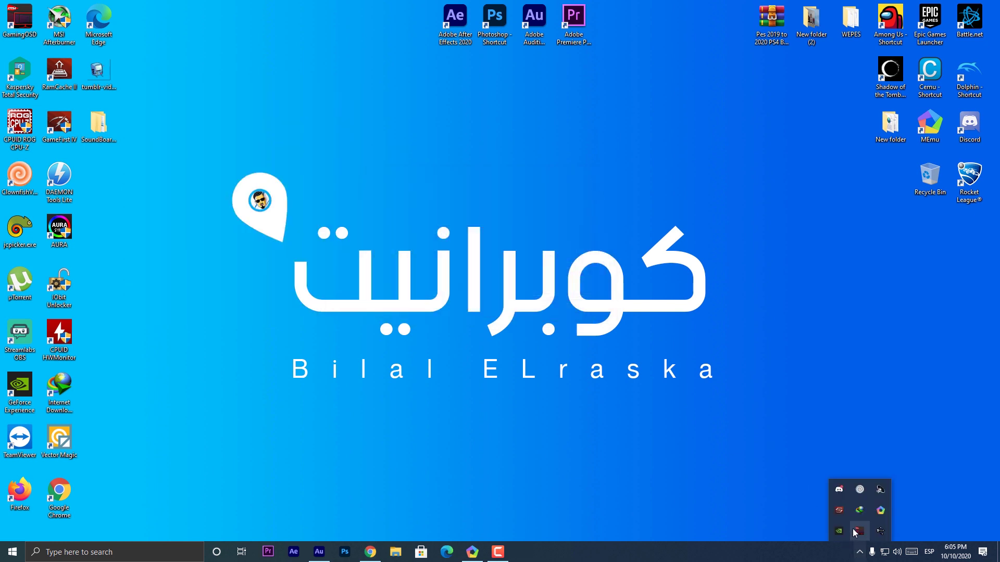
right_click(859, 490)
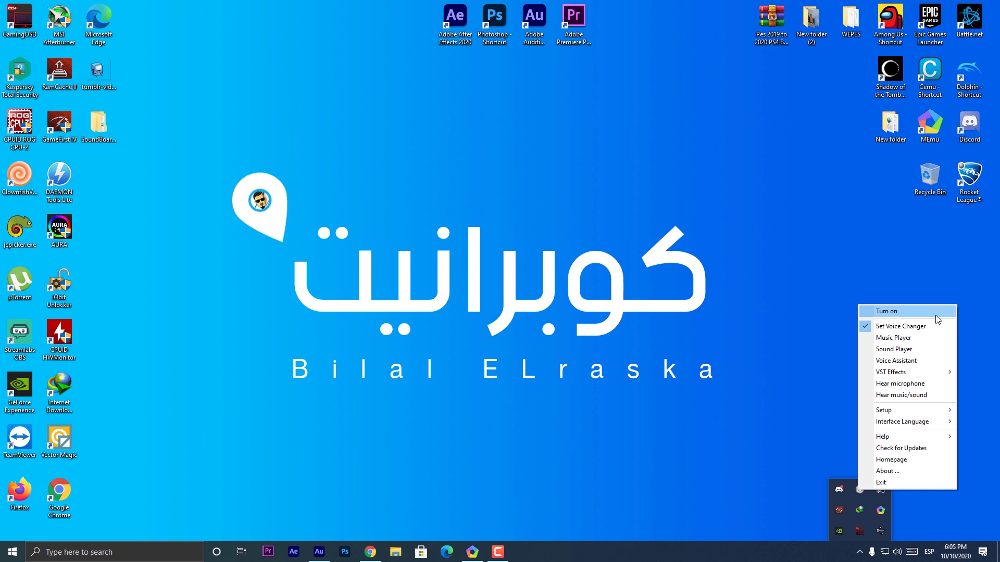
click(912, 328)
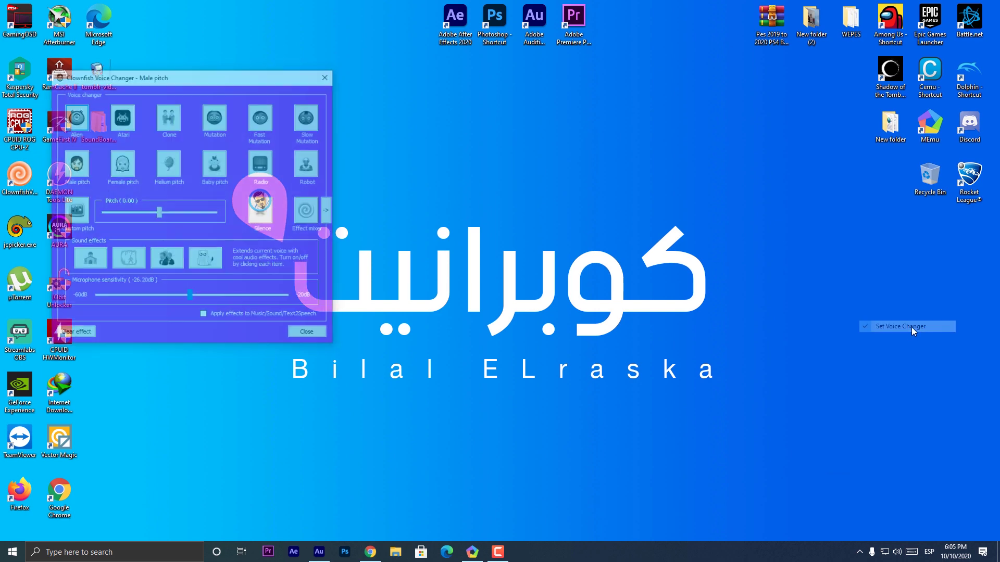
drag(178, 83, 510, 173)
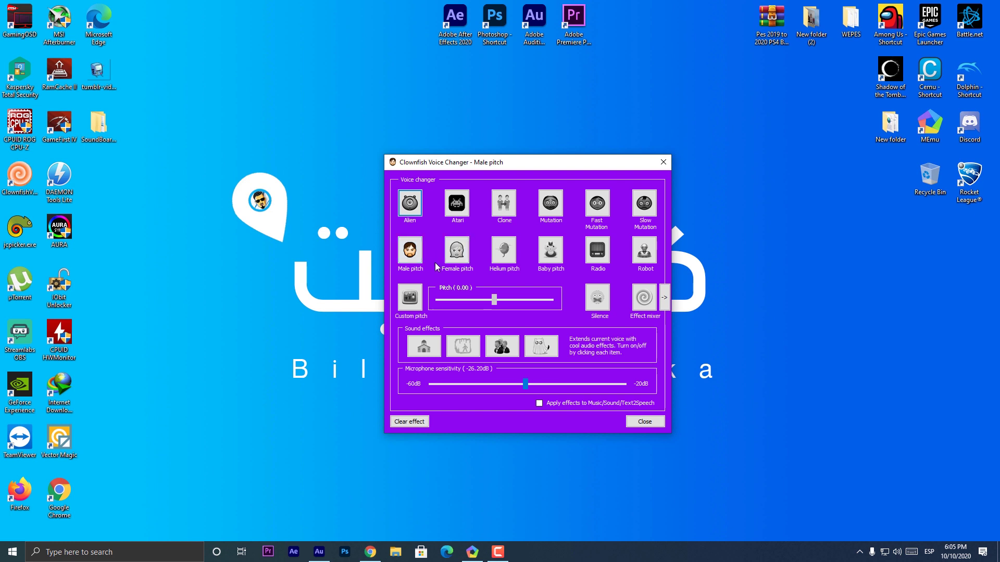
click(552, 253)
click(656, 257)
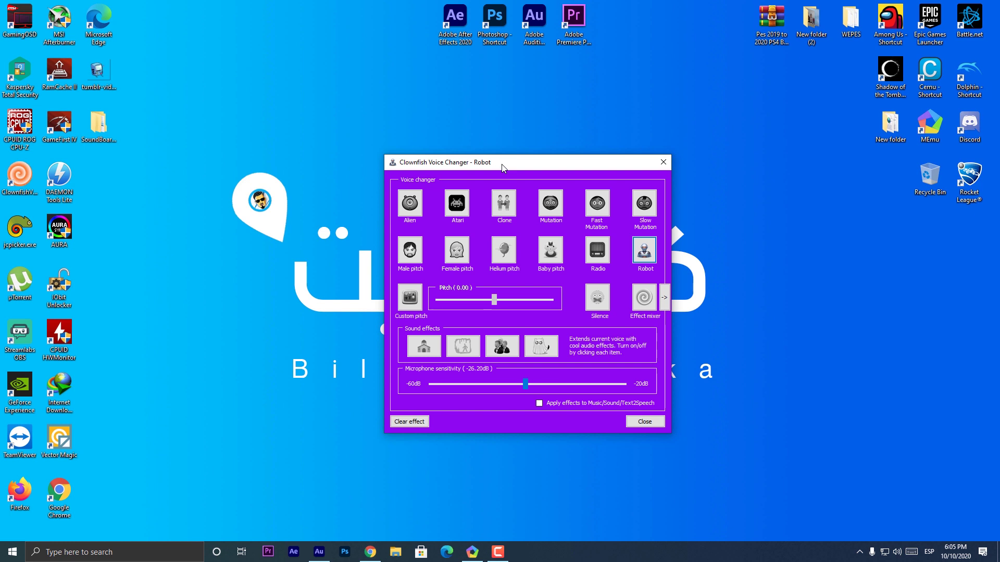
drag(503, 167, 504, 142)
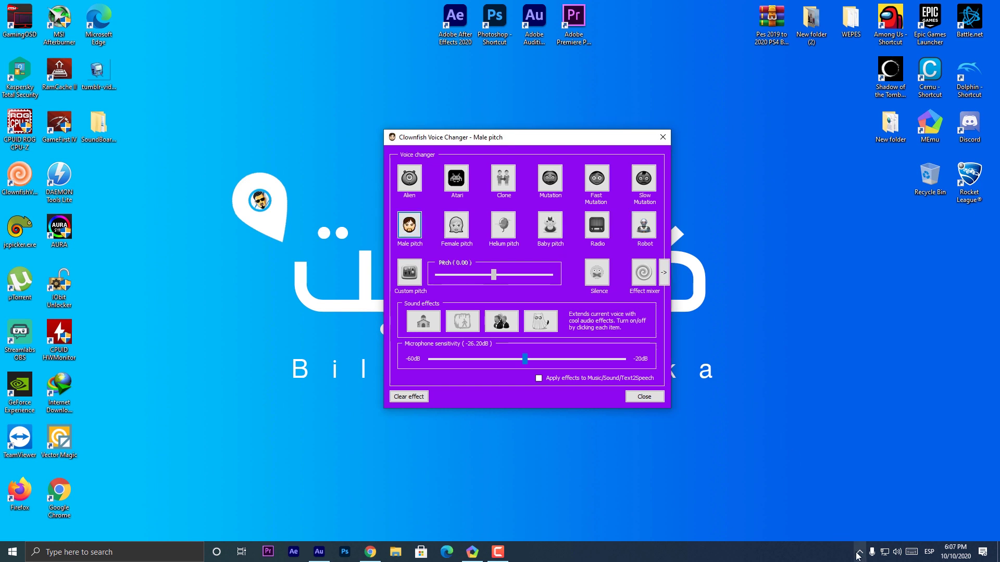
Turn on the voice changer and switch the voice to Baby pitch, followed by Custom pitch
click(858, 556)
right_click(859, 489)
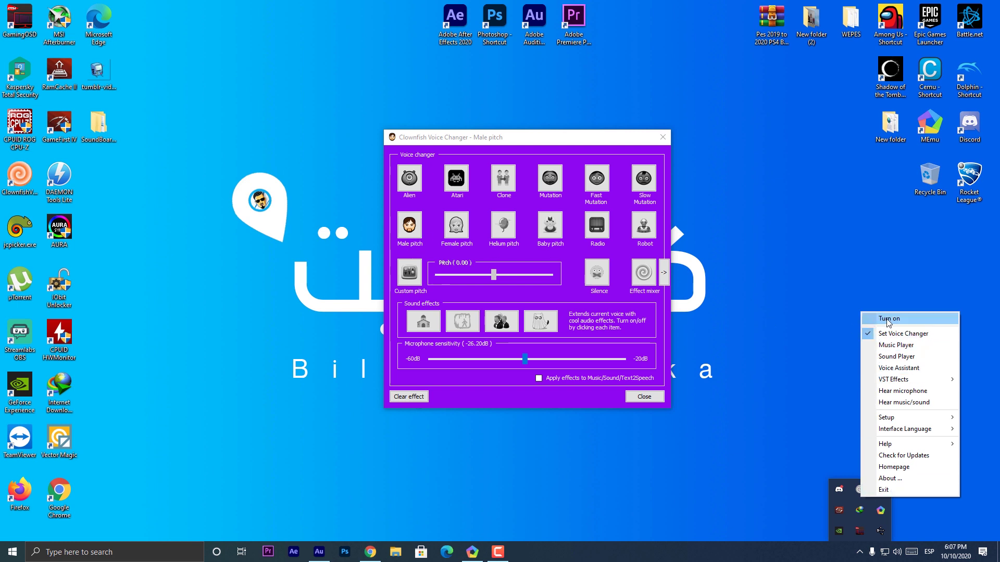
click(889, 320)
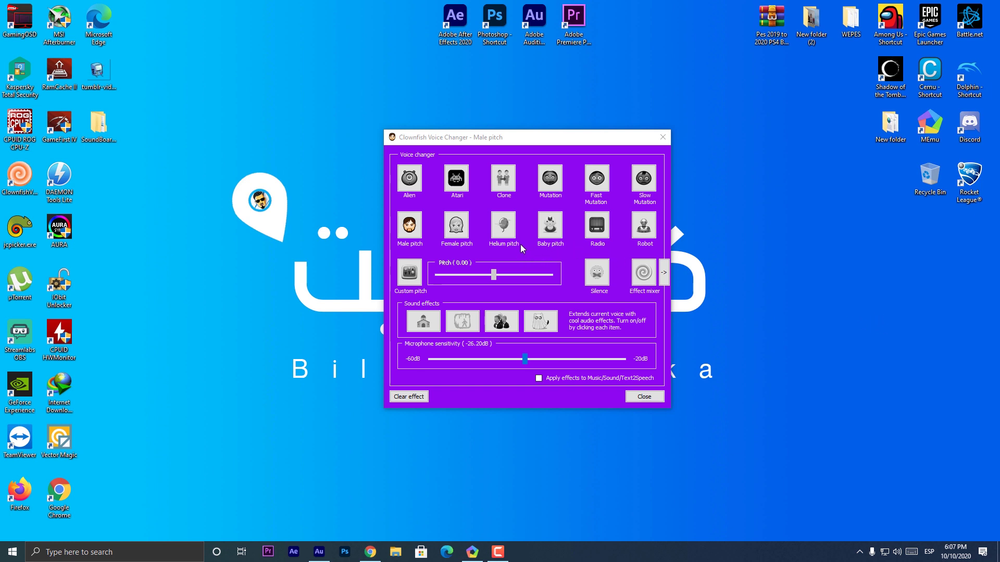
click(547, 238)
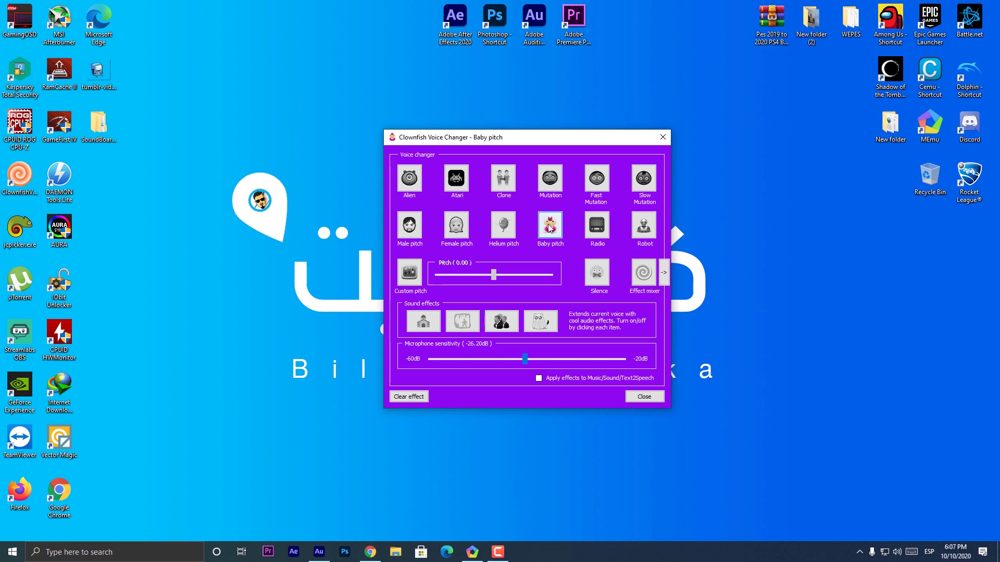
click(417, 271)
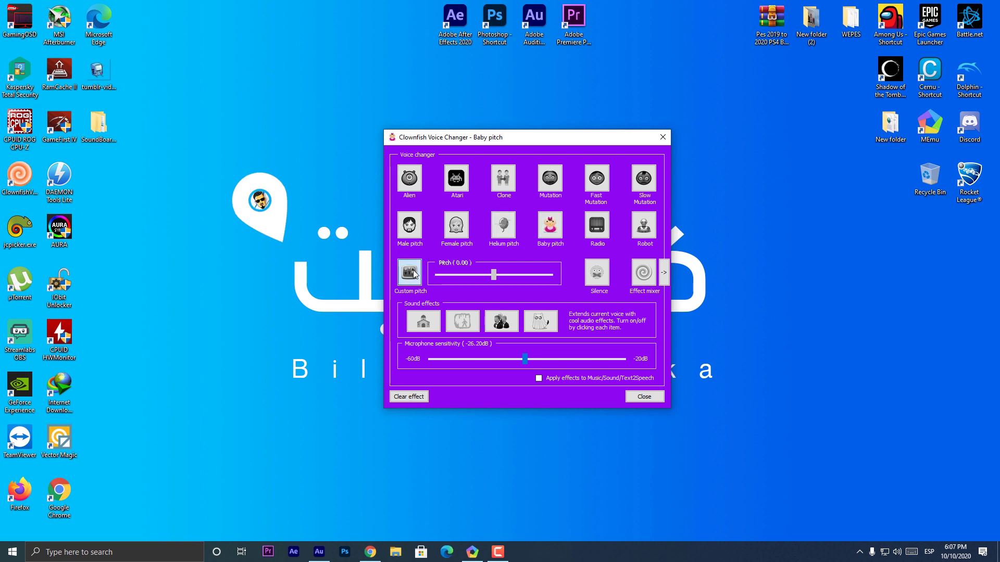
Turn off the voice changer while keeping the Custom pitch voice selected
click(859, 551)
right_click(859, 490)
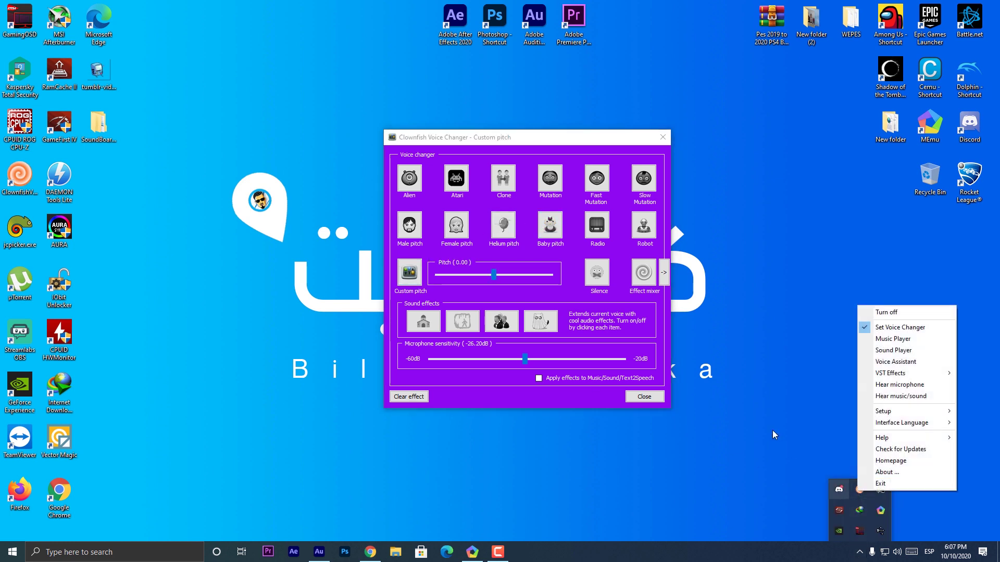
click(868, 313)
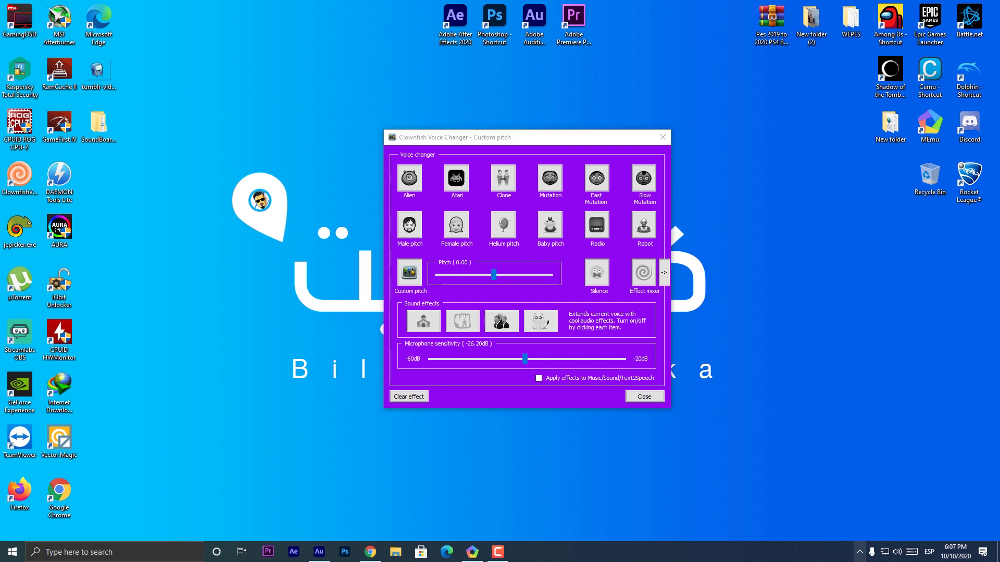
Reposition the voice changer window slightly and open Clownfish's Sound Player
click(859, 551)
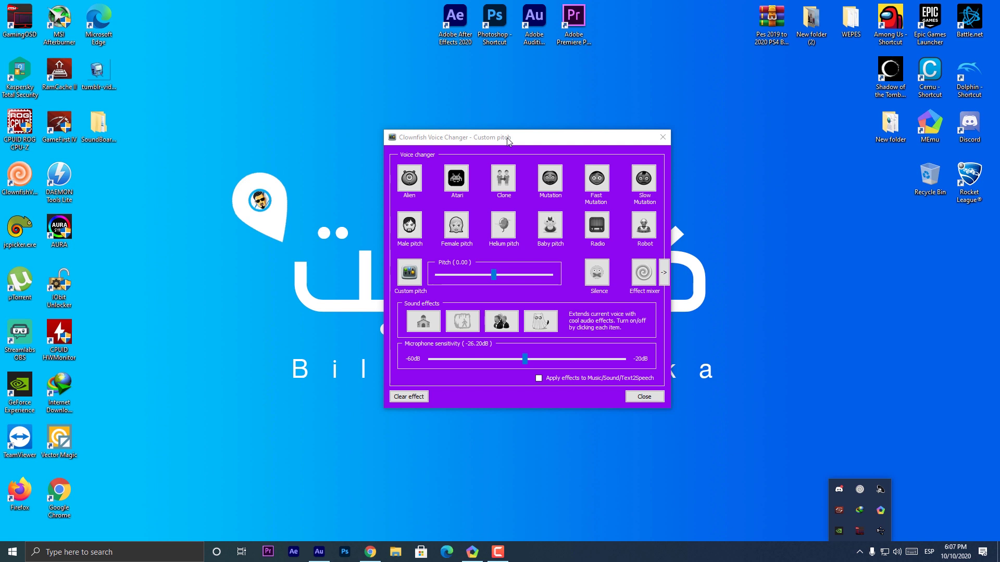
drag(507, 139, 516, 136)
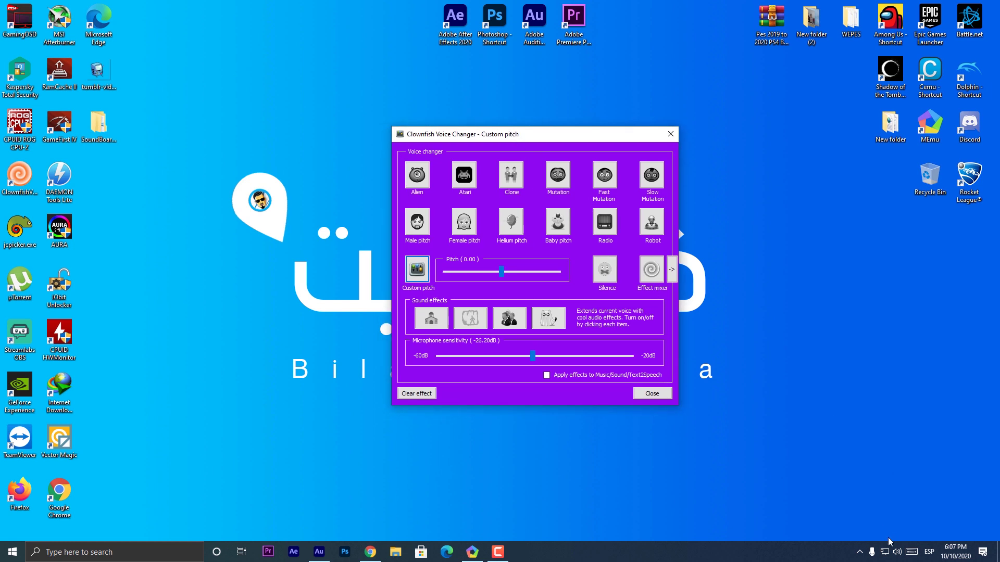
click(859, 550)
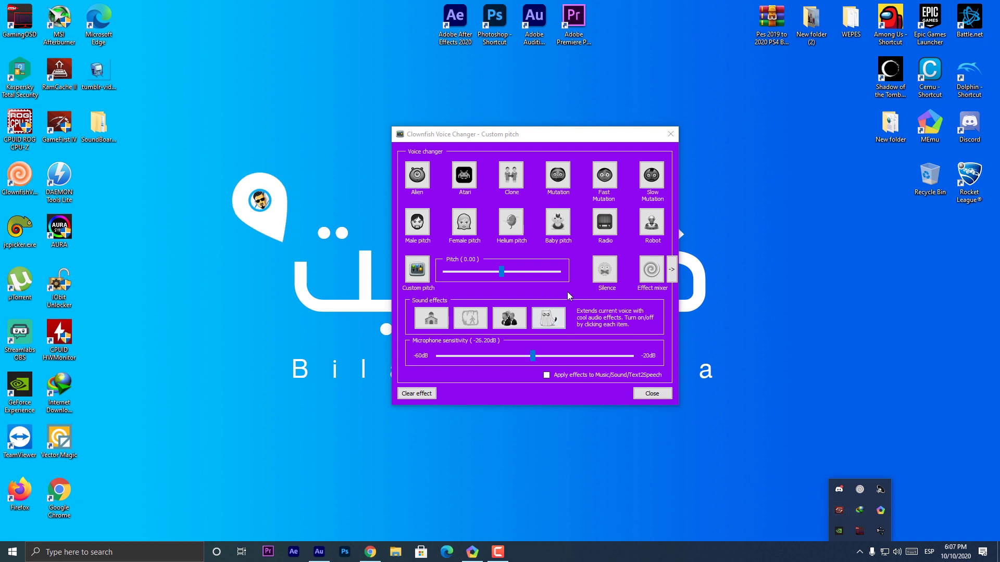
drag(467, 140, 454, 139)
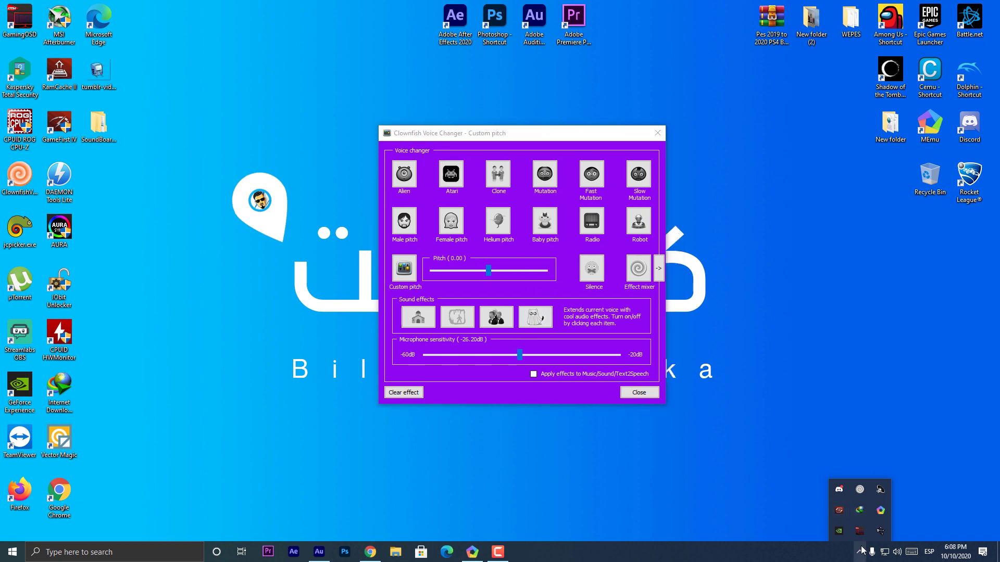
right_click(858, 492)
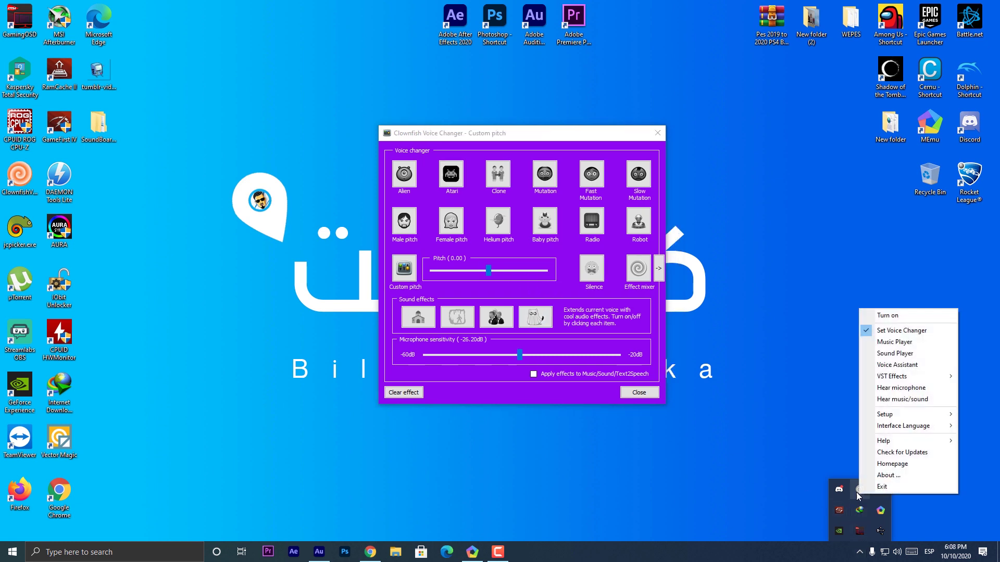
click(895, 355)
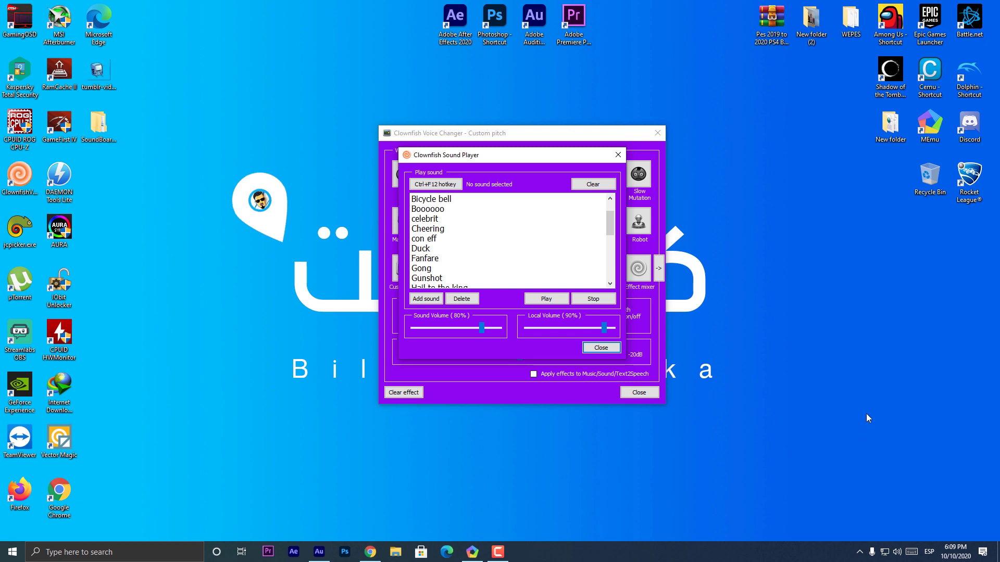
Turn the voice changer back on and select the "I feel good" sound in the Sound Player
click(859, 552)
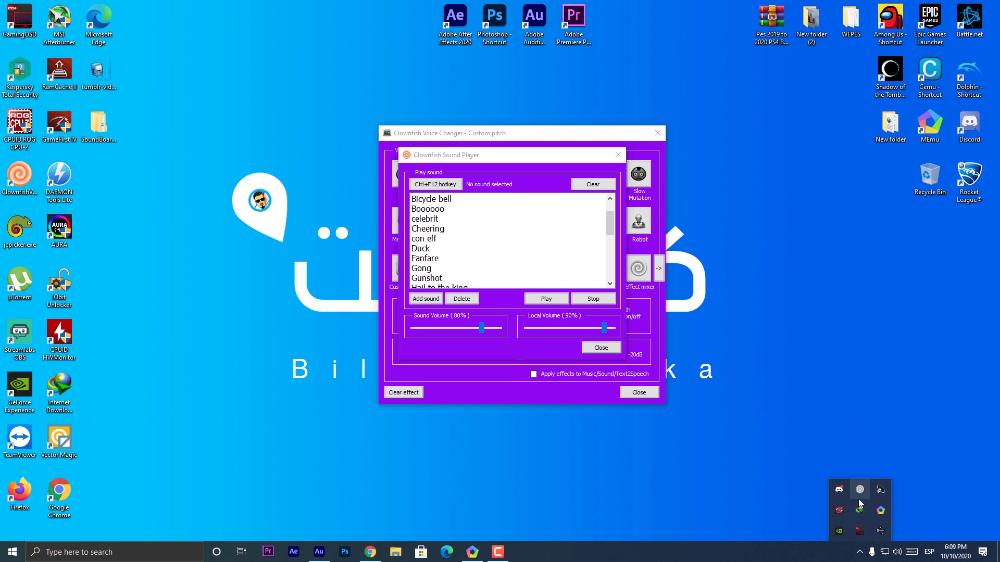
right_click(860, 492)
scroll(882, 312, down, 1)
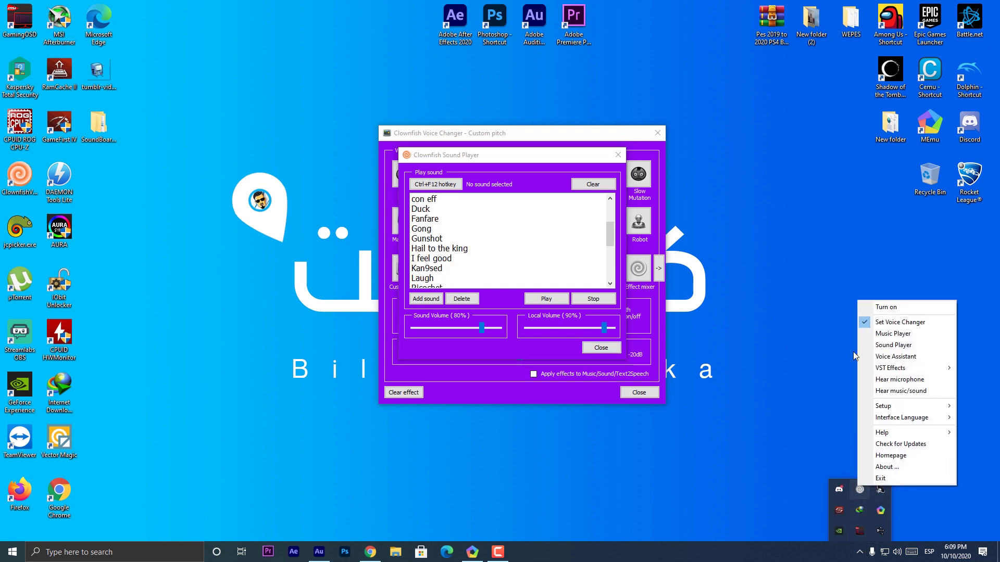
click(881, 307)
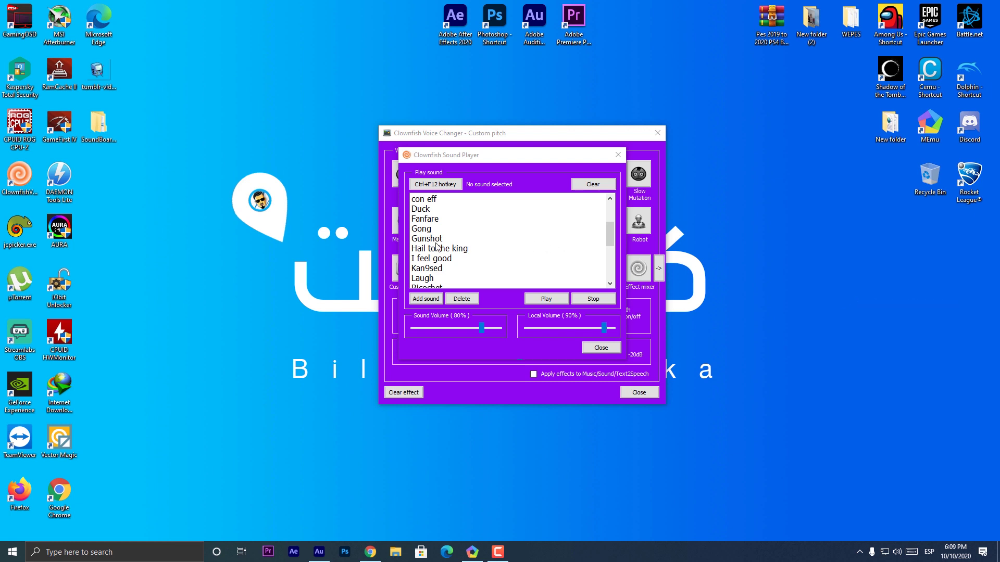
click(440, 259)
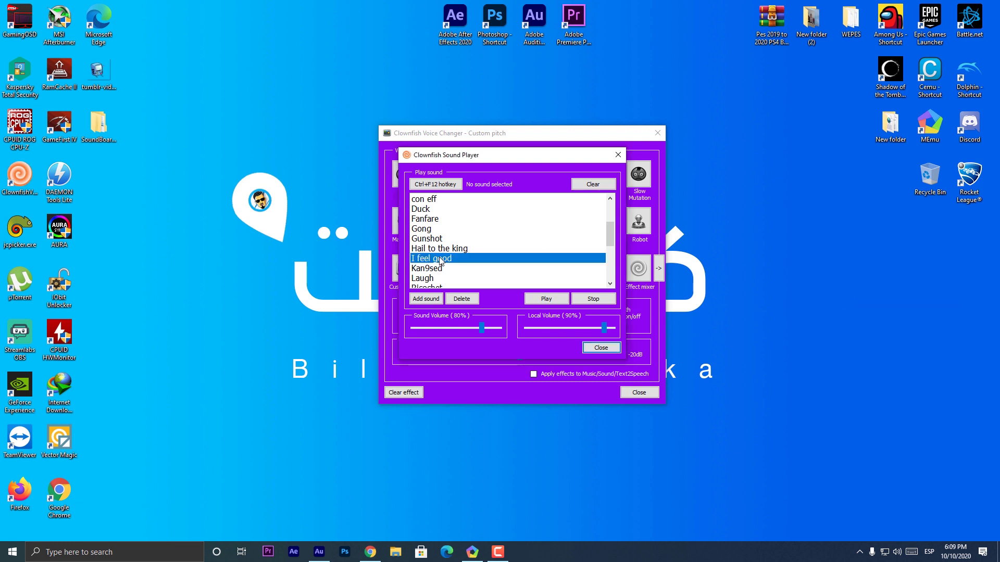
Turn off the voice changer, leaving the Sound Player open
click(867, 553)
right_click(862, 490)
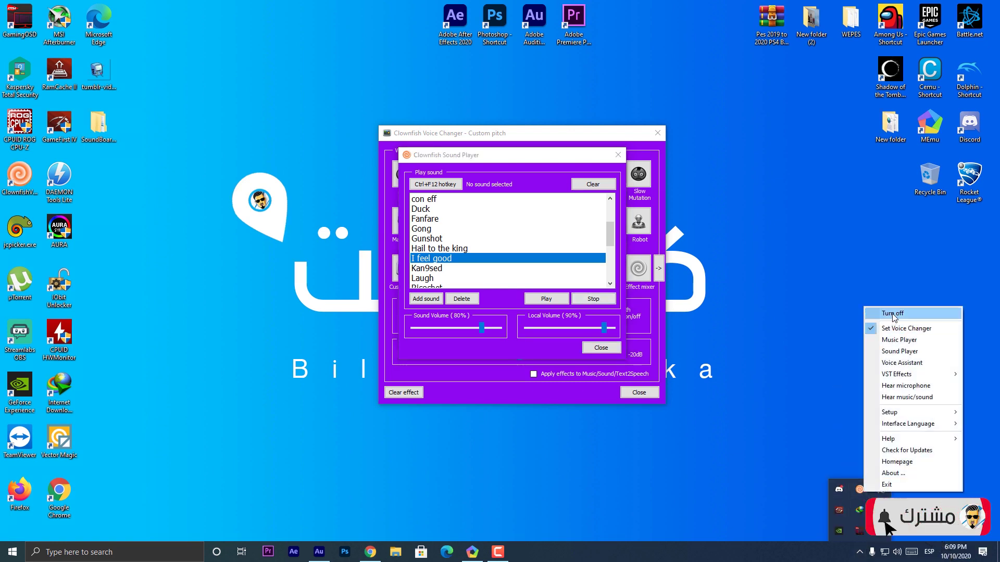
click(860, 314)
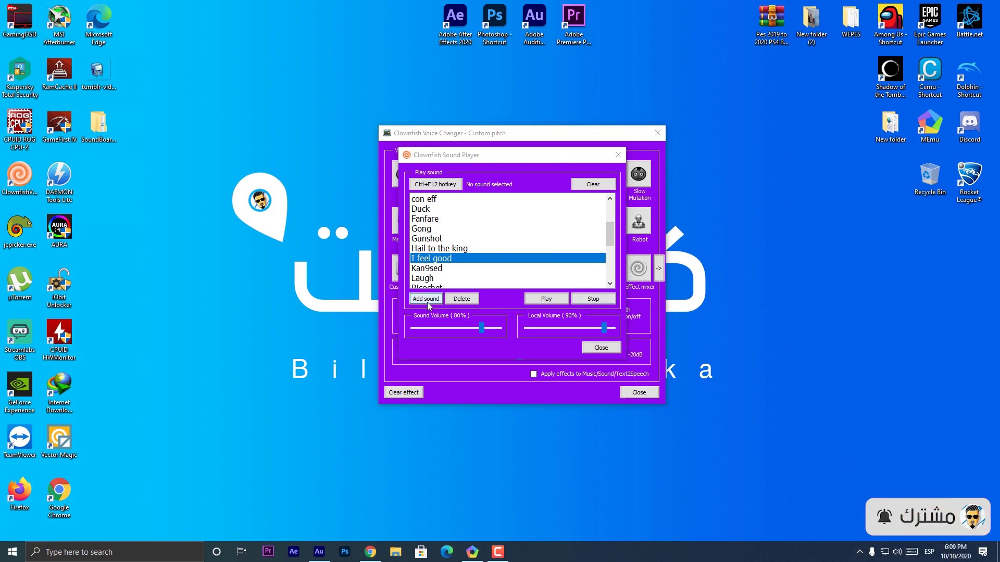